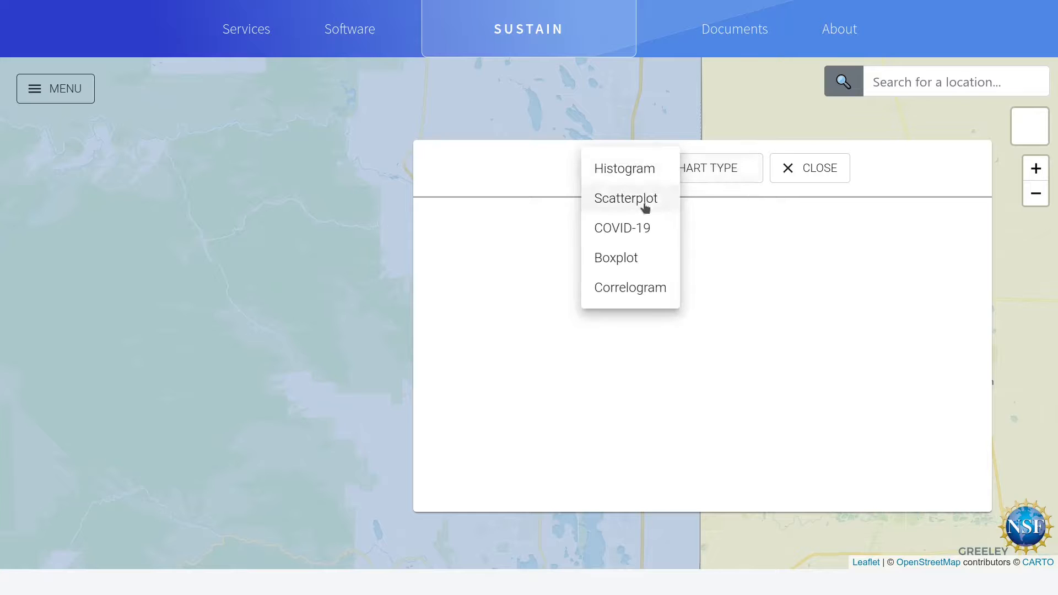
Create a scatterplot with 2010 Median Household Income (County) on the X axis and Social Vulnerability Index (County) on the Y axis
{"action": "left_click", "coordinate": [644, 204]}
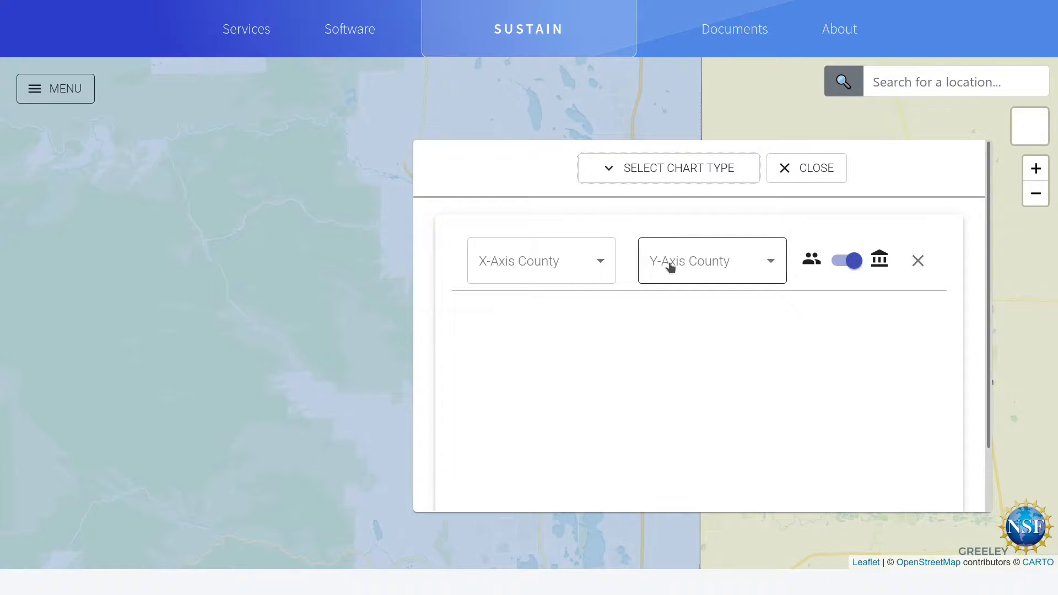
{"action": "left_click", "coordinate": [572, 261]}
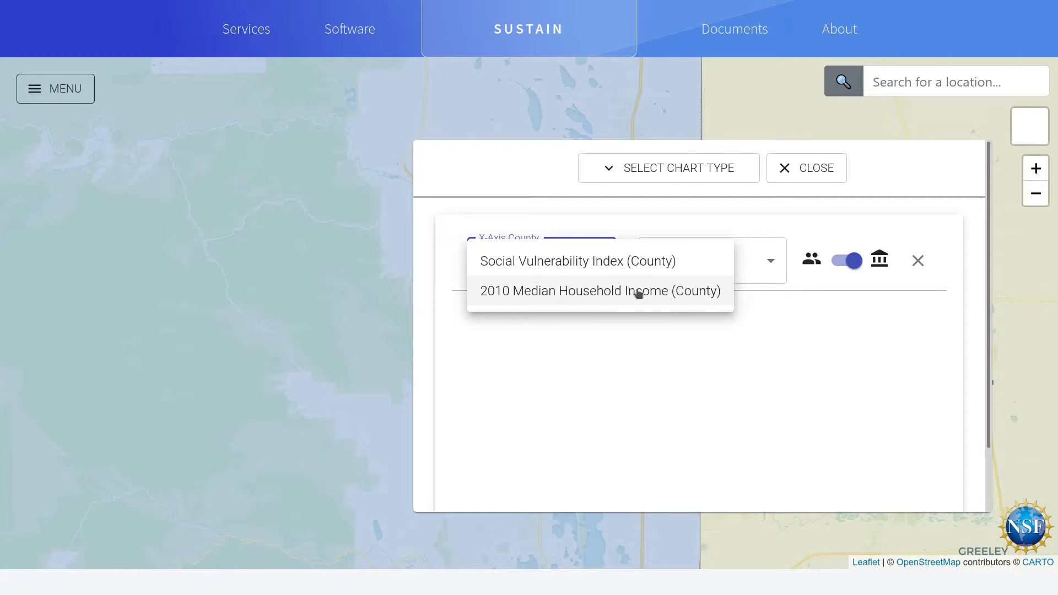
{"action": "left_click", "coordinate": [568, 292]}
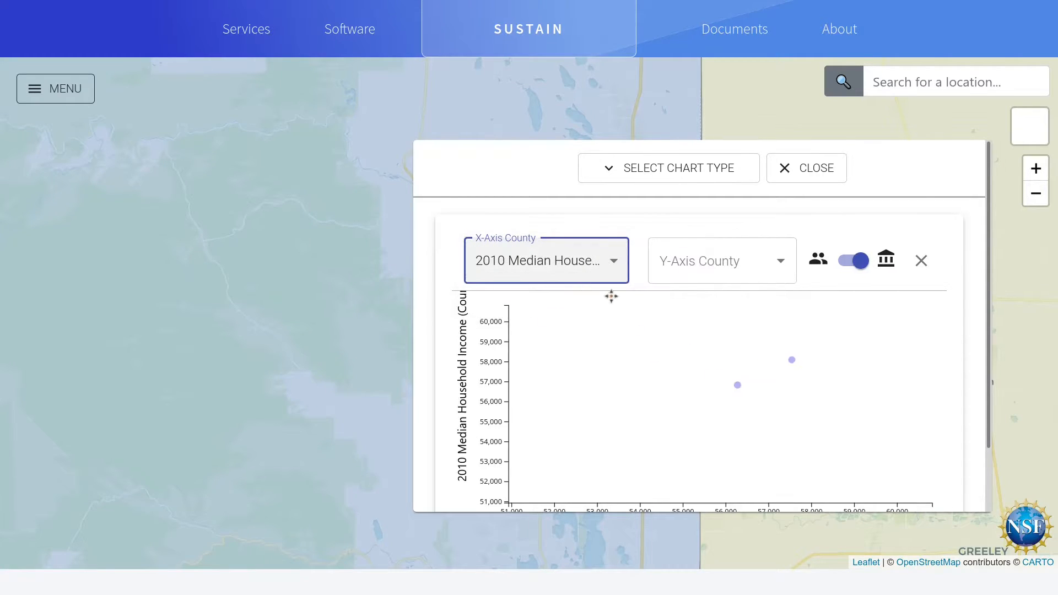
{"action": "left_click", "coordinate": [715, 270]}
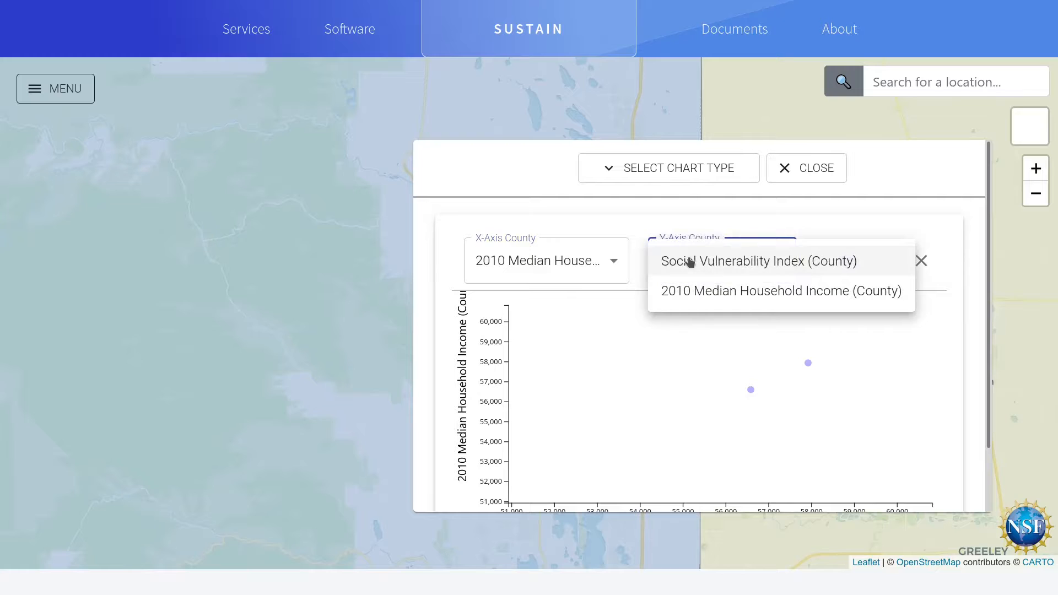
{"action": "left_click", "coordinate": [689, 261]}
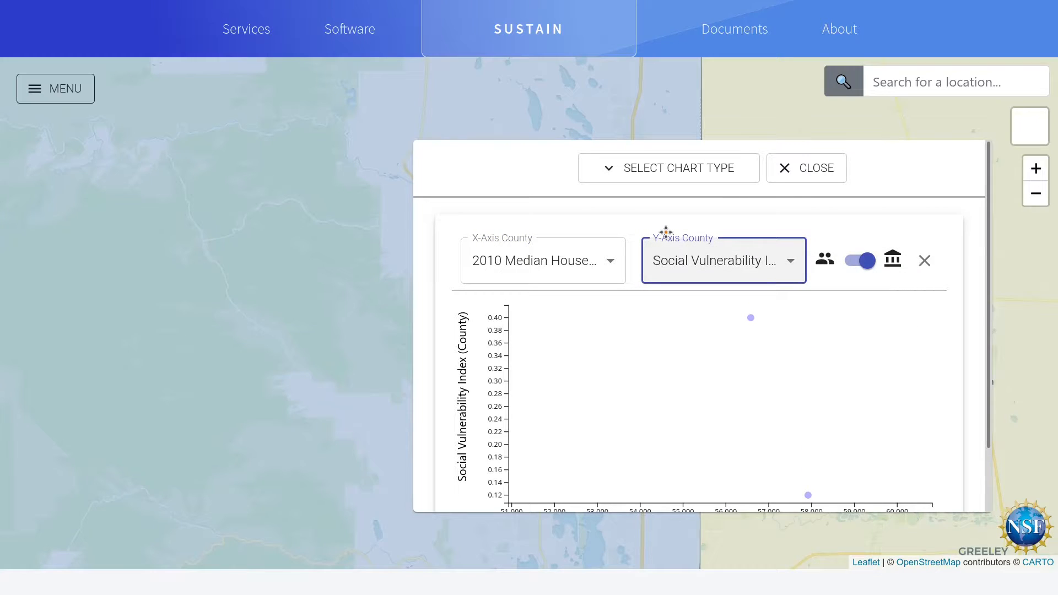
{"action": "scroll", "coordinate": [627, 247], "scroll_direction": "down", "scroll_amount": 2}
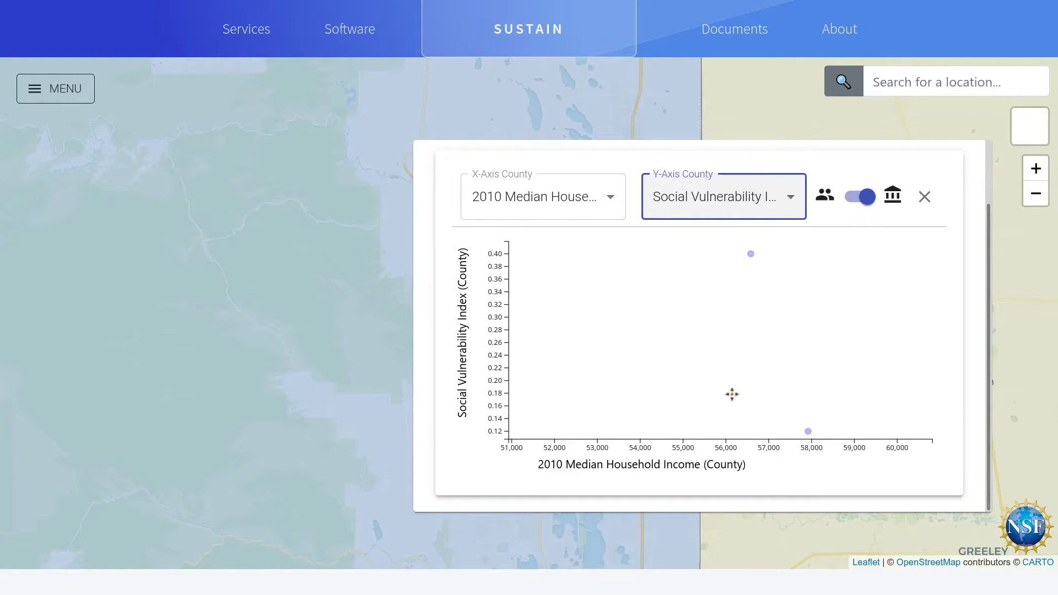
Review the county datasets available for the scatterplot's X and Y axes, keeping the current selections
{"action": "left_click", "coordinate": [560, 198]}
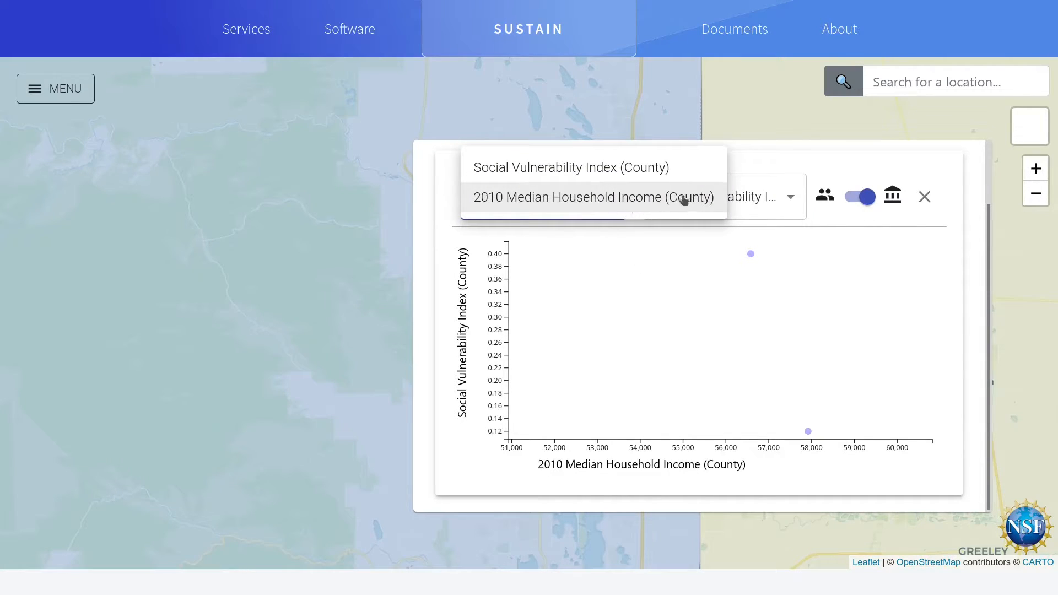
{"action": "left_click", "coordinate": [561, 205]}
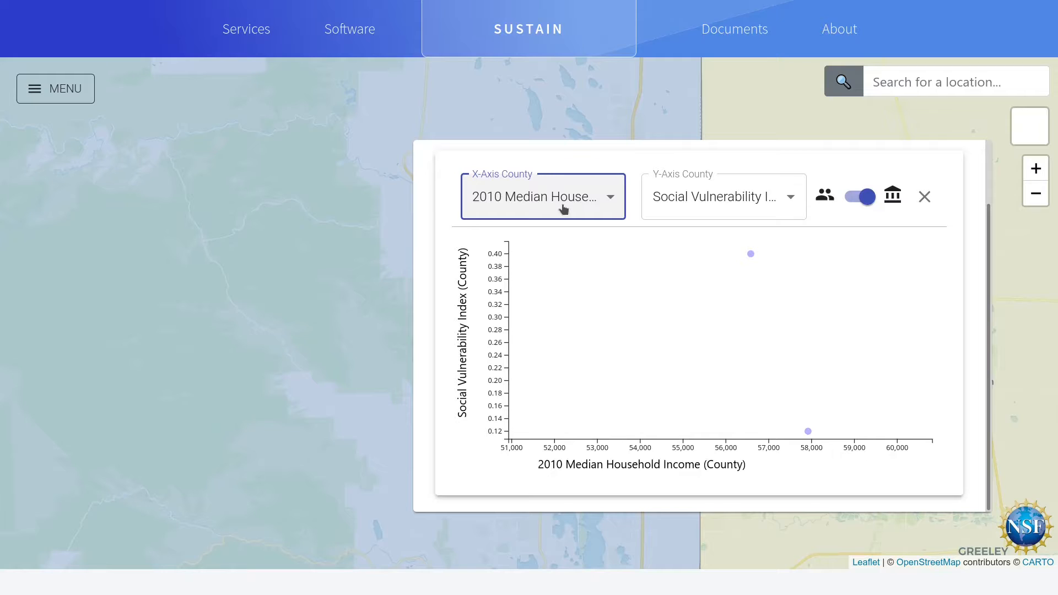
{"action": "left_click", "coordinate": [562, 208]}
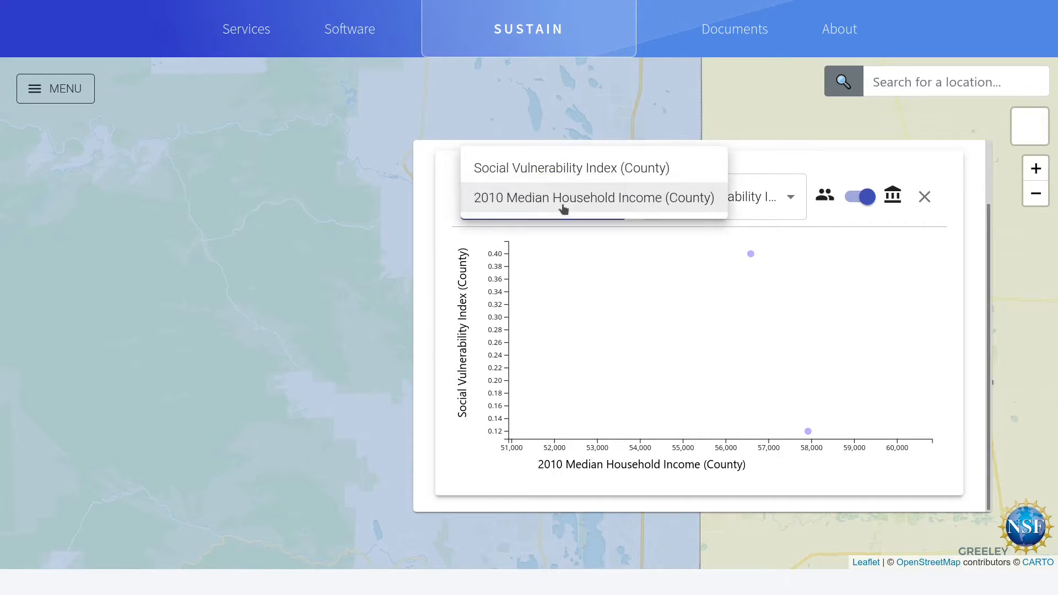
{"action": "left_click", "coordinate": [674, 194]}
{"action": "left_click", "coordinate": [683, 198]}
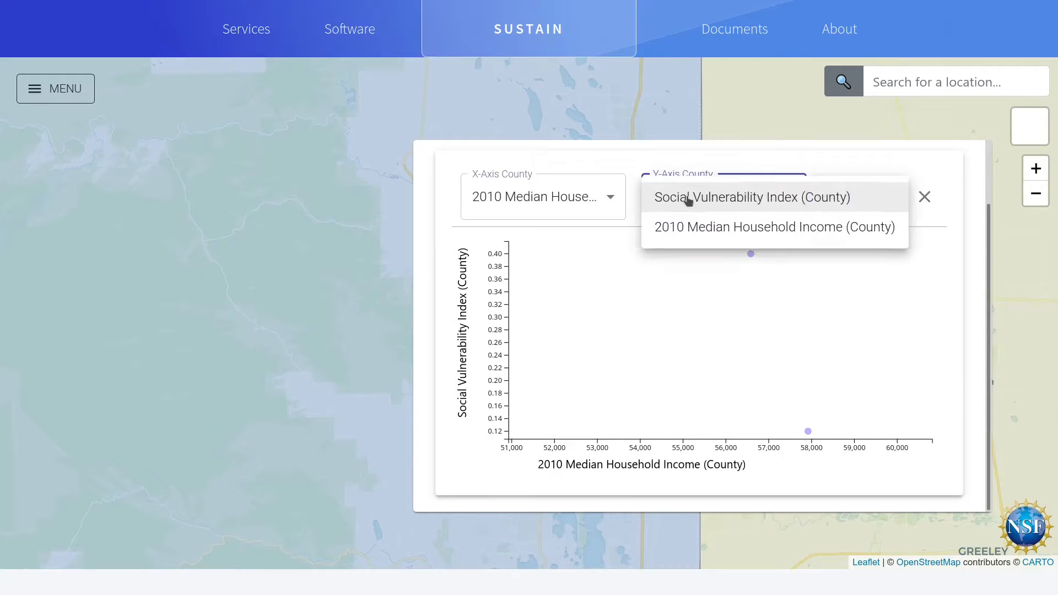
{"action": "left_click", "coordinate": [683, 198]}
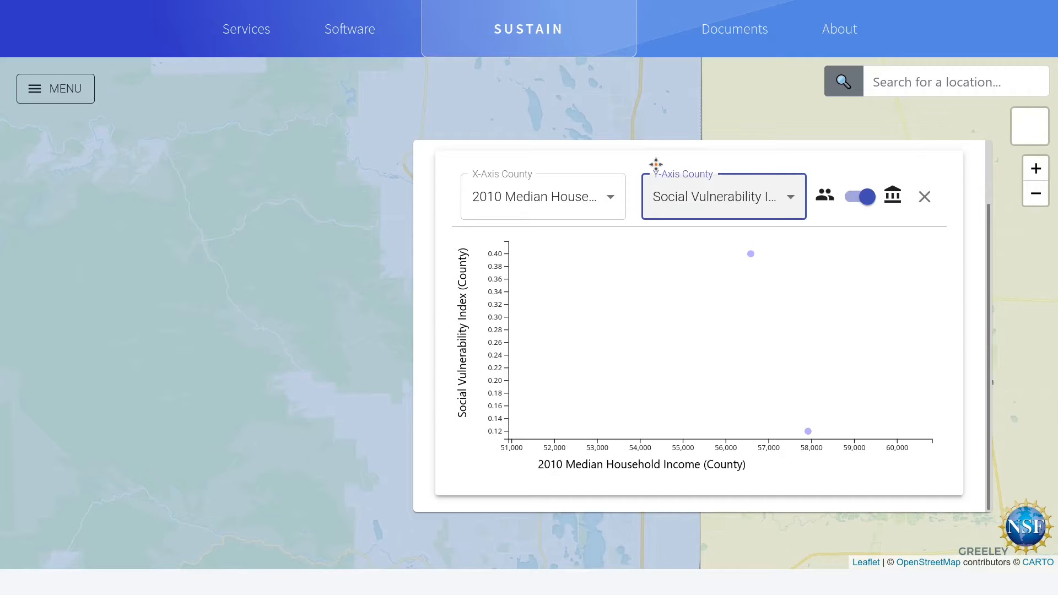
Examine how the county scatterplot responds as the map covers more counties around Fort Collins, Boulder, Denver and Aspen
{"action": "left_click_drag", "start_coordinate": [331, 274], "coordinate": [319, 278]}
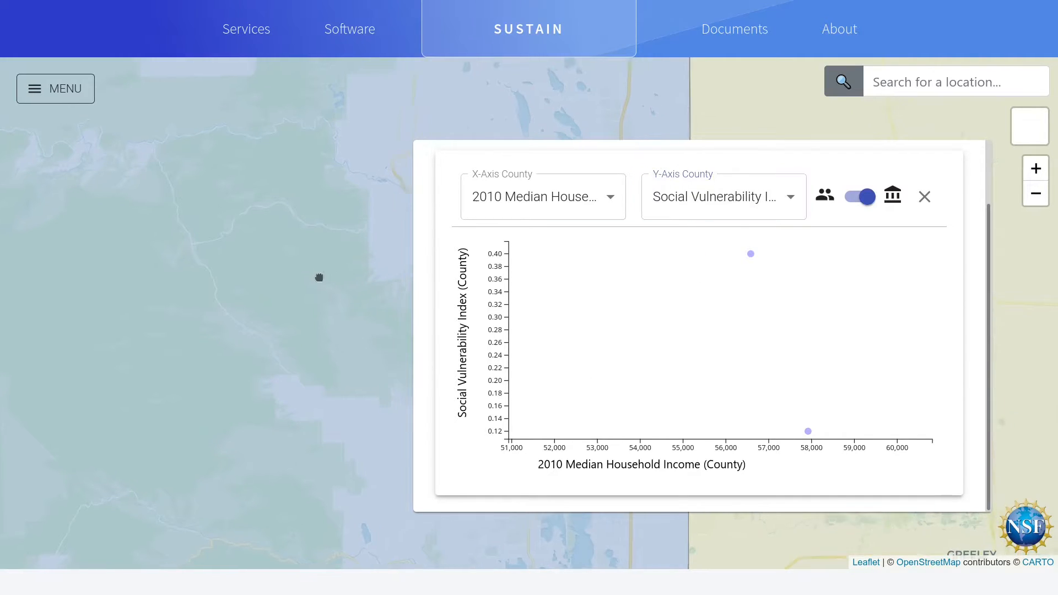
{"action": "scroll", "coordinate": [349, 295], "scroll_direction": "down", "scroll_amount": 1}
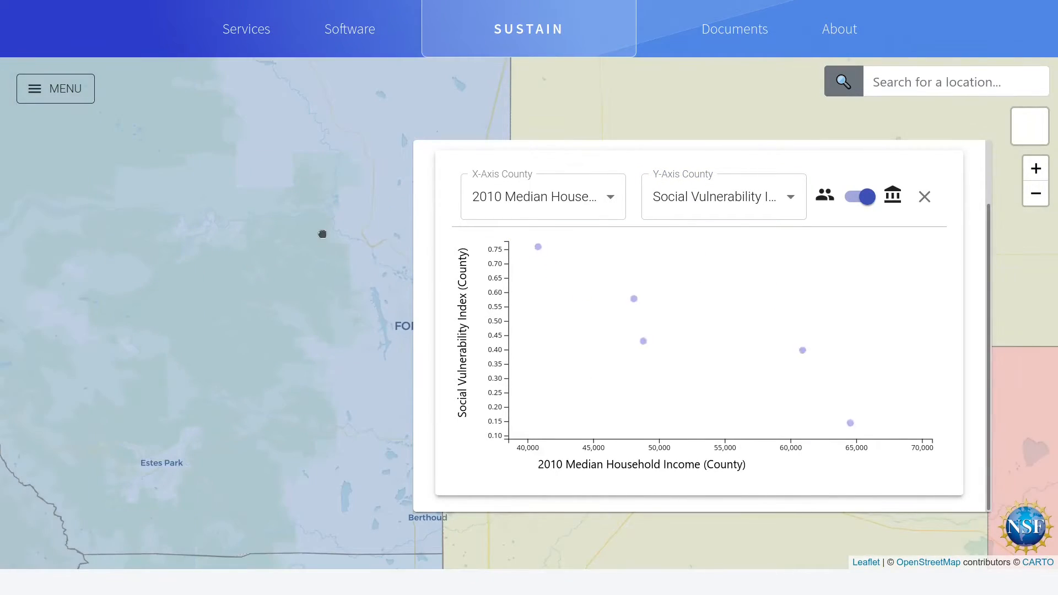
{"action": "left_click_drag", "start_coordinate": [322, 234], "coordinate": [347, 199]}
{"action": "scroll", "coordinate": [288, 341], "scroll_direction": "down", "scroll_amount": 1}
{"action": "left_click_drag", "start_coordinate": [257, 355], "coordinate": [333, 257]}
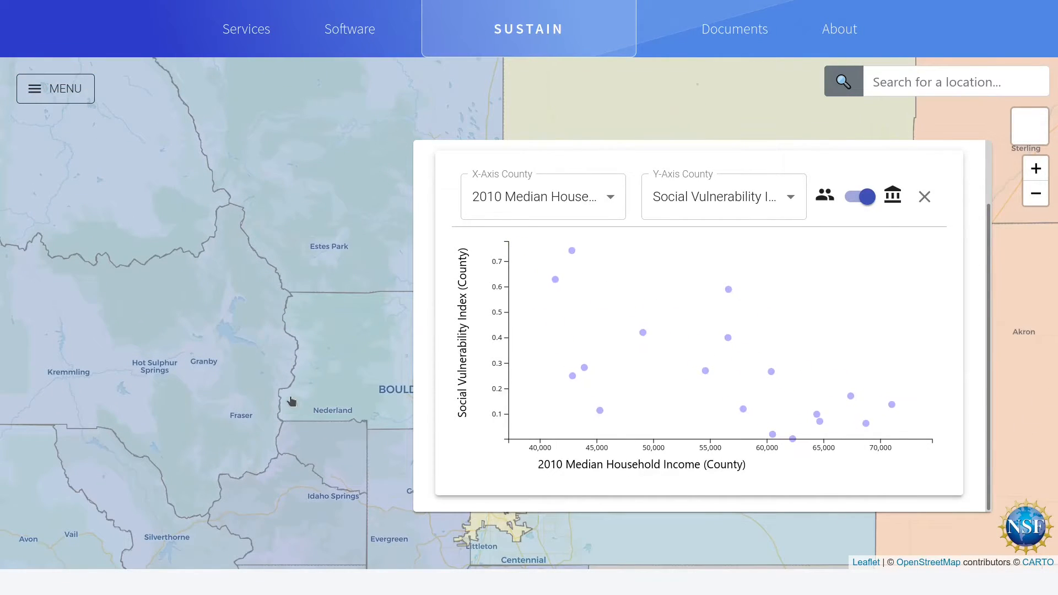
{"action": "left_click_drag", "start_coordinate": [239, 380], "coordinate": [160, 318]}
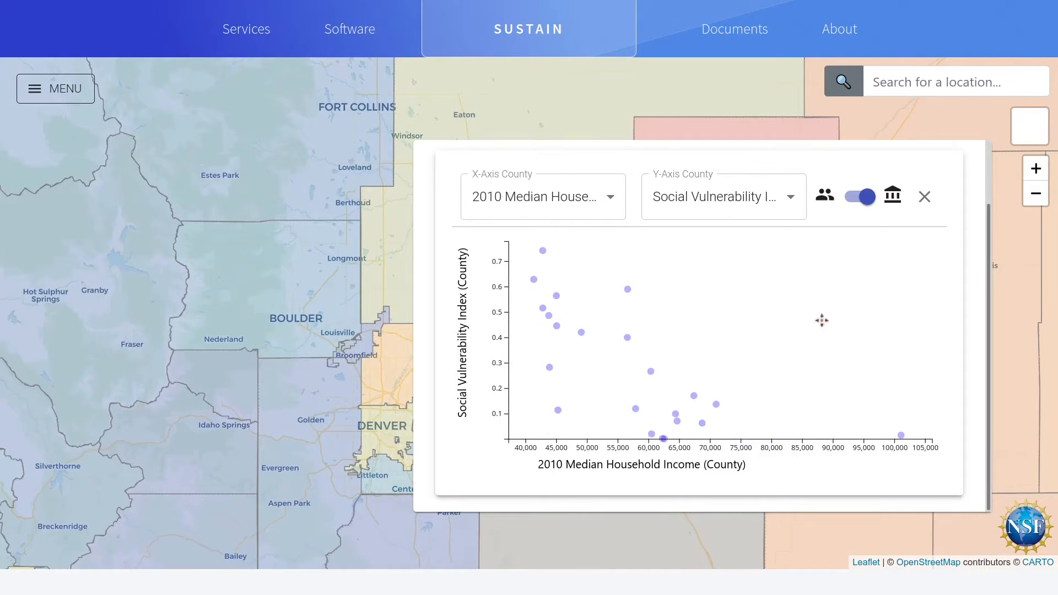
{"action": "left_click_drag", "start_coordinate": [196, 451], "coordinate": [264, 300]}
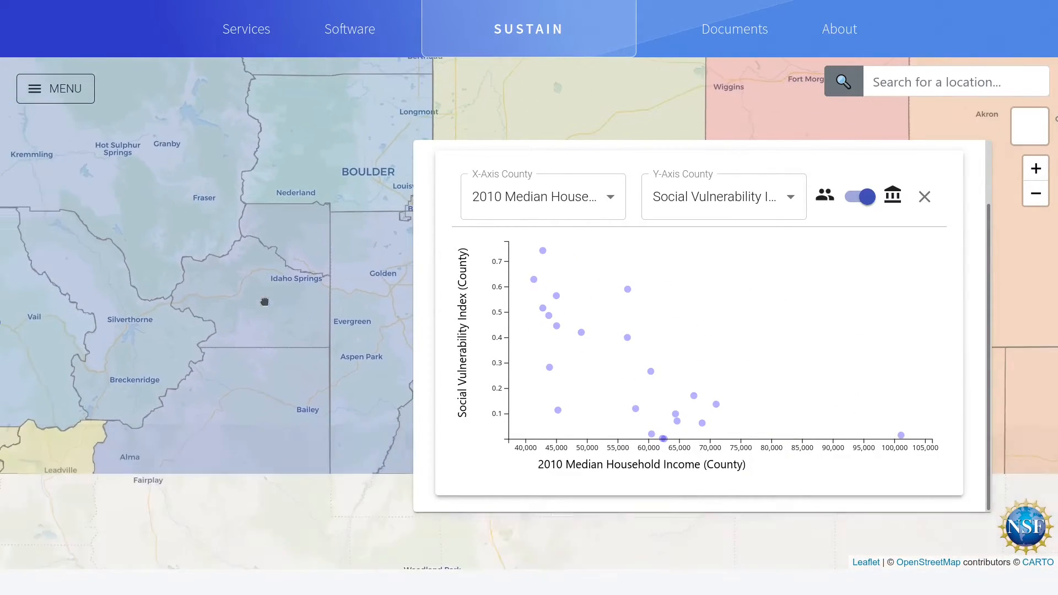
{"action": "left_click_drag", "start_coordinate": [184, 390], "coordinate": [298, 354]}
{"action": "left_click_drag", "start_coordinate": [146, 408], "coordinate": [280, 340]}
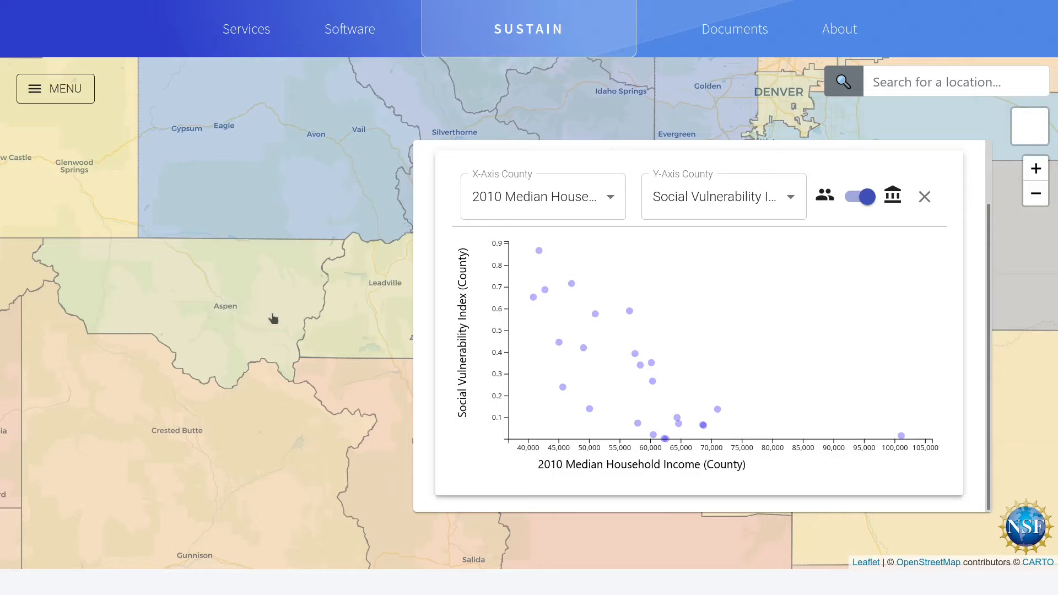
Add the Tract Median Household Income and Social Vulnerability Index Tract datasets to the explored datasets
{"action": "left_click", "coordinate": [53, 89]}
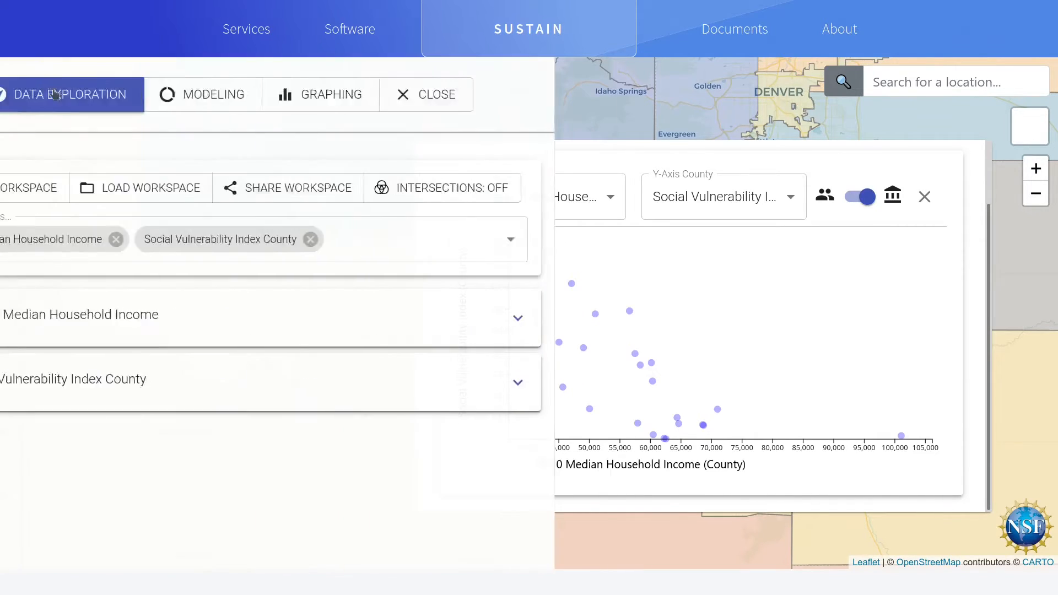
{"action": "left_click", "coordinate": [618, 241]}
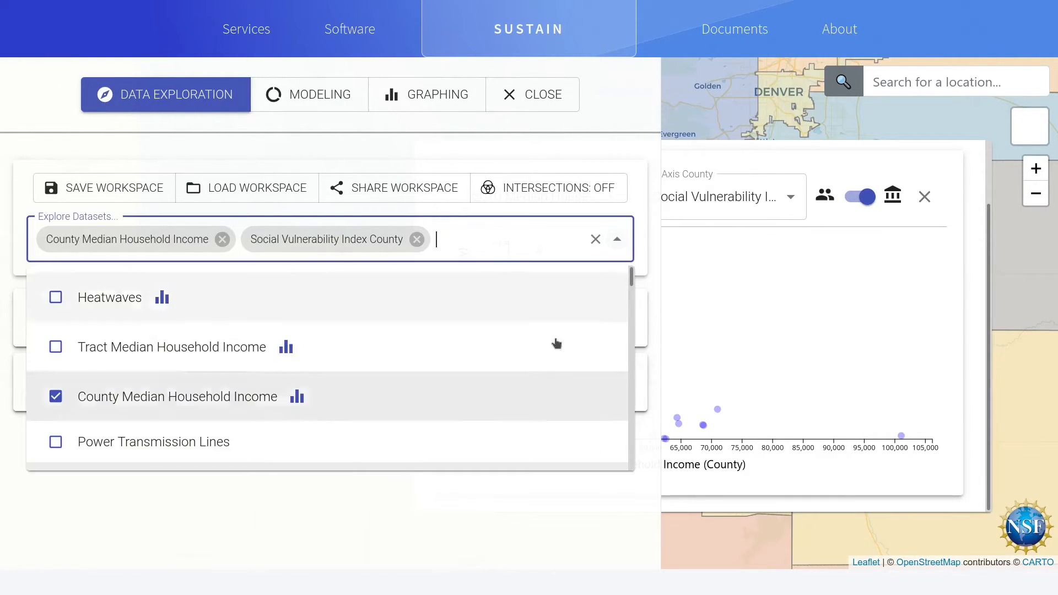
{"action": "left_click", "coordinate": [56, 347]}
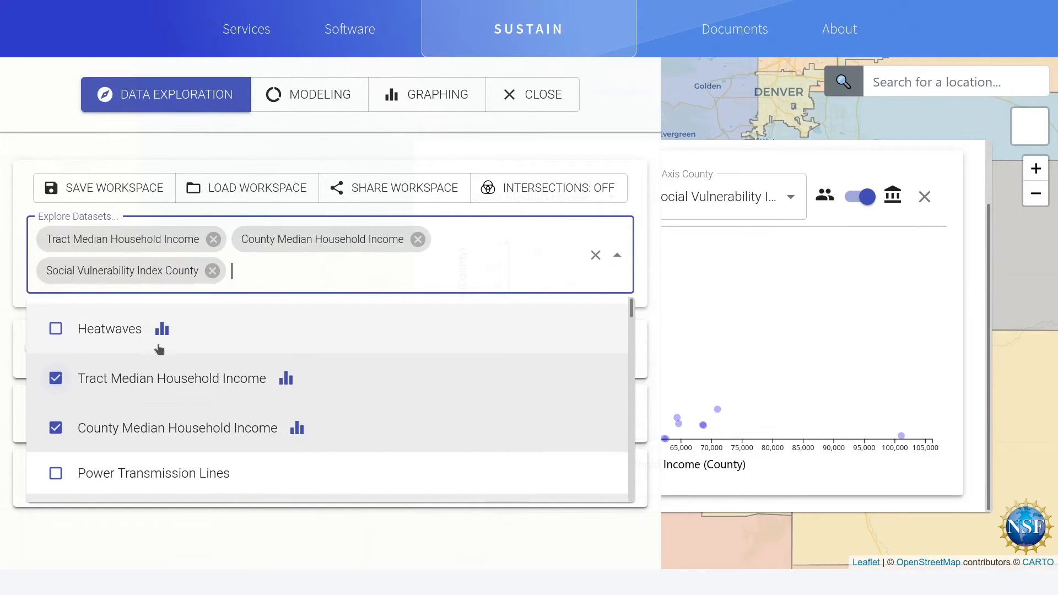
{"action": "scroll", "coordinate": [227, 395], "scroll_direction": "down", "scroll_amount": 2}
{"action": "left_click", "coordinate": [52, 473]}
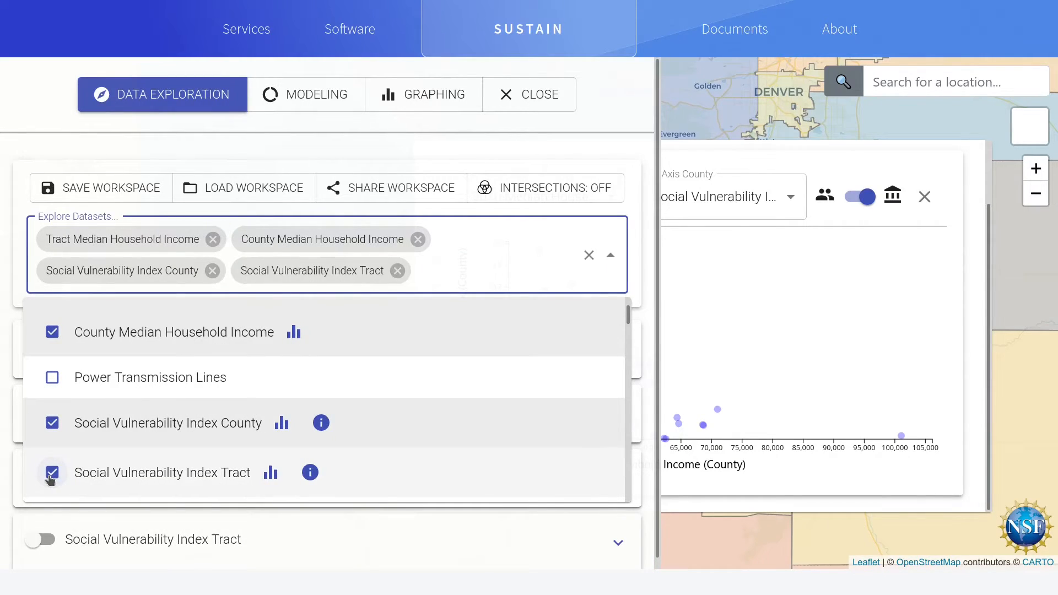
{"action": "key", "text": "Escape"}
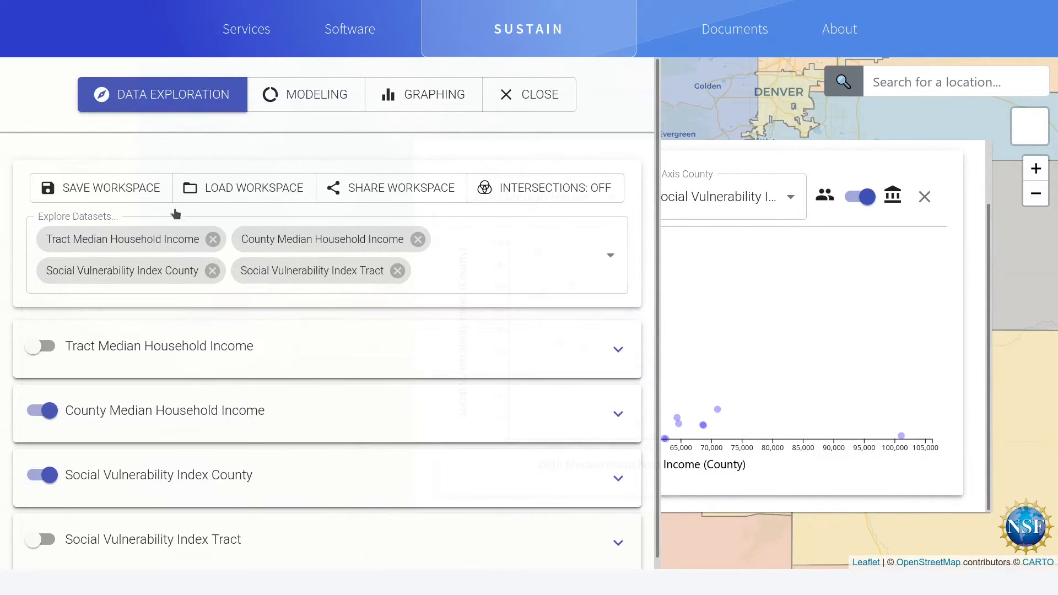
Turn on the Tract Median Household Income and Social Vulnerability Index Tract layers and return to the map
{"action": "left_click", "coordinate": [41, 347]}
{"action": "scroll", "coordinate": [137, 428], "scroll_direction": "down", "scroll_amount": 1}
{"action": "left_click", "coordinate": [39, 531]}
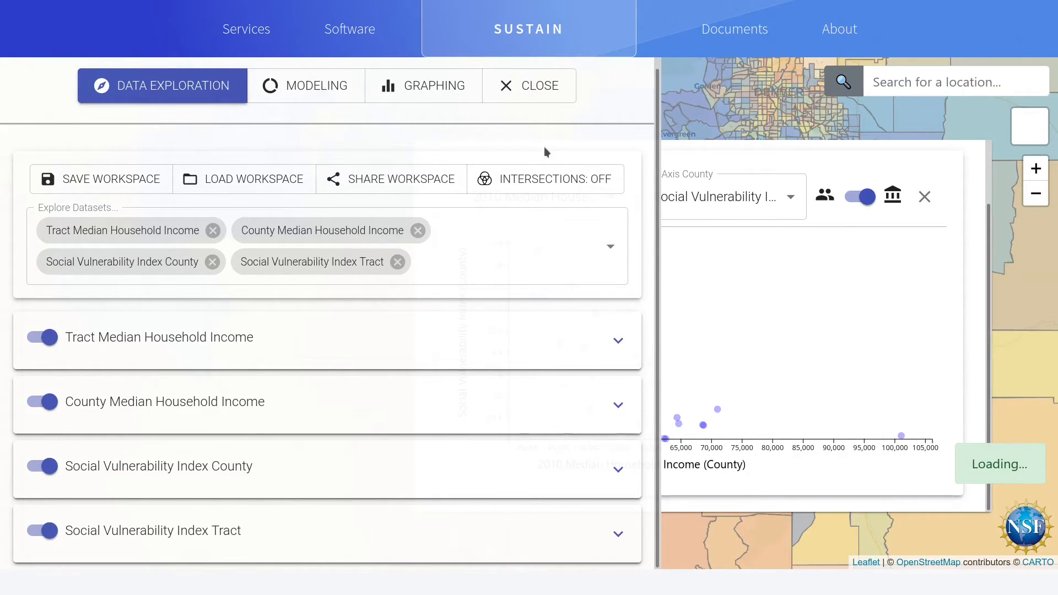
{"action": "left_click", "coordinate": [517, 96]}
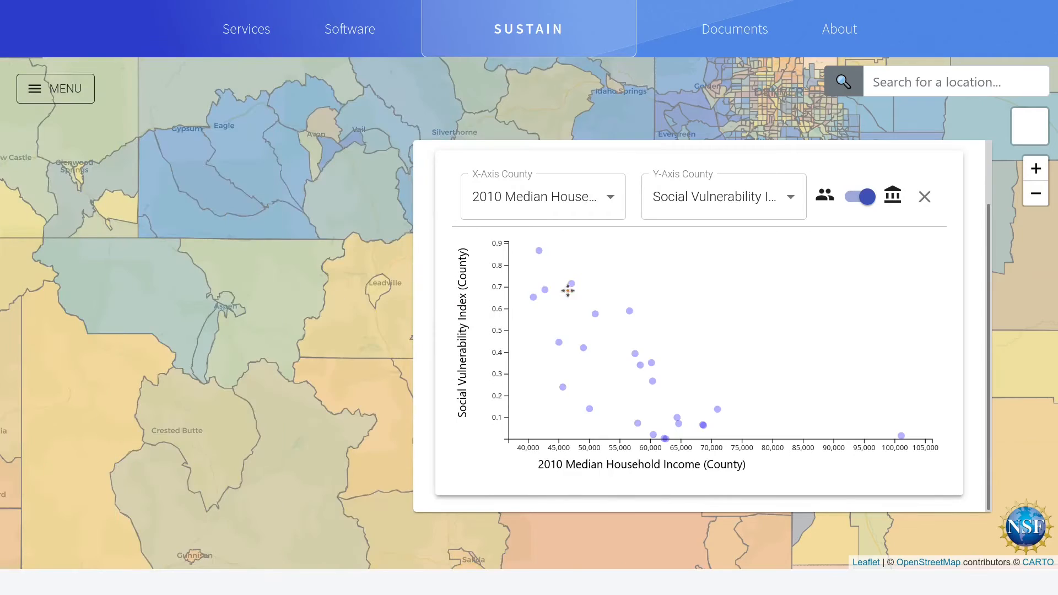
Switch the scatterplot to tract level, with 2010 Median Household Income (Tract) on X and Social Vulnerability Index (Tract) on Y
{"action": "left_click", "coordinate": [589, 201]}
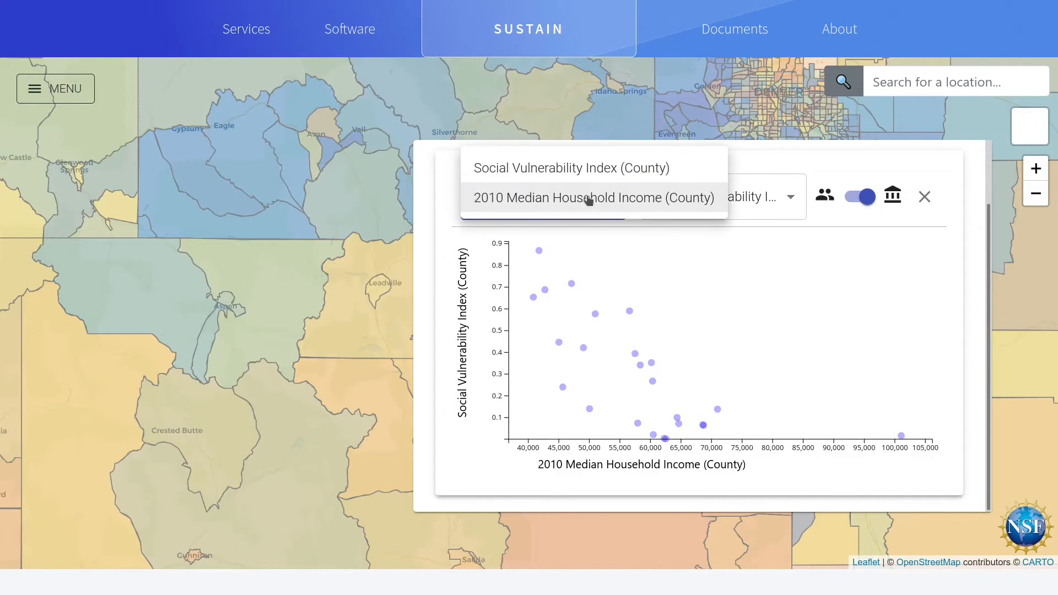
{"action": "left_click", "coordinate": [596, 203]}
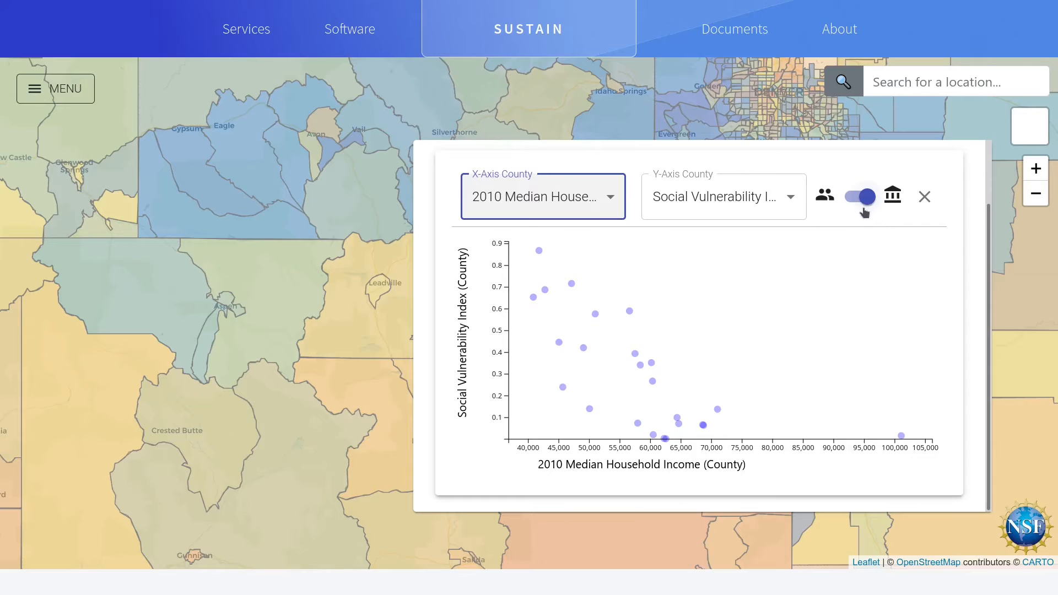
{"action": "left_click", "coordinate": [863, 203]}
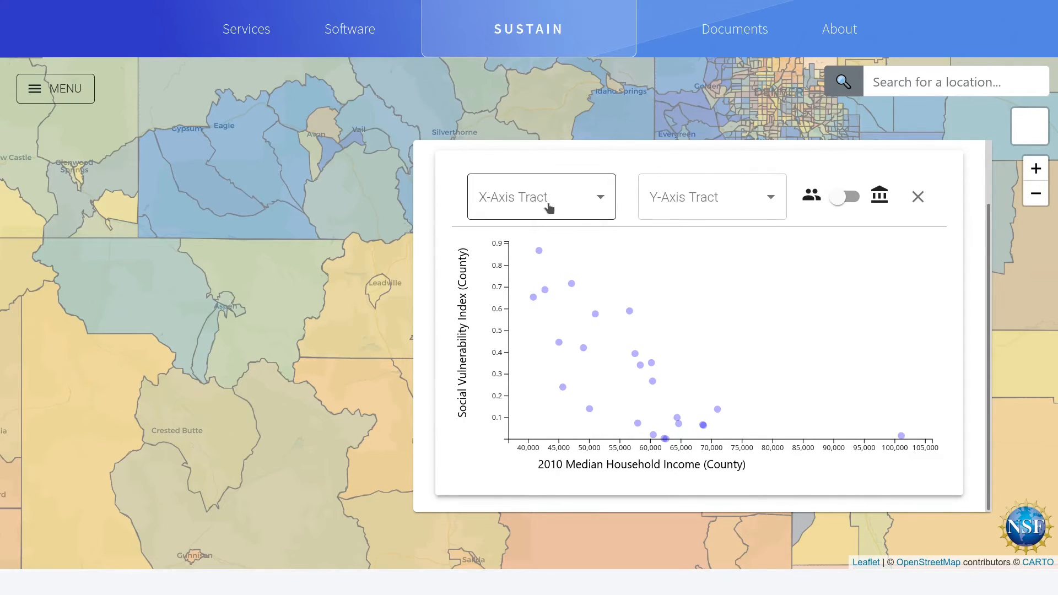
{"action": "left_click", "coordinate": [517, 198]}
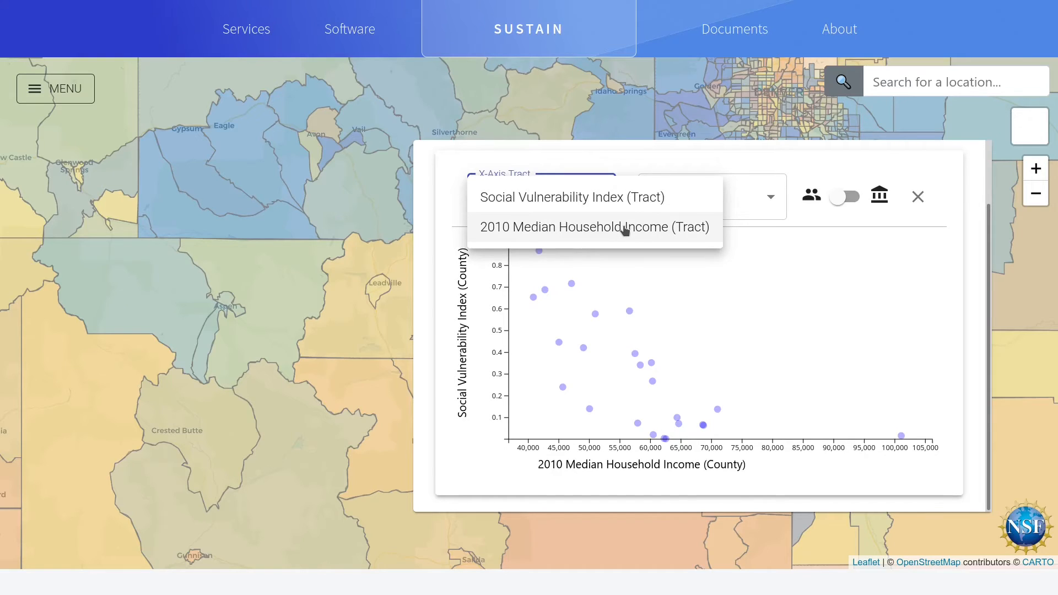
{"action": "left_click", "coordinate": [580, 230]}
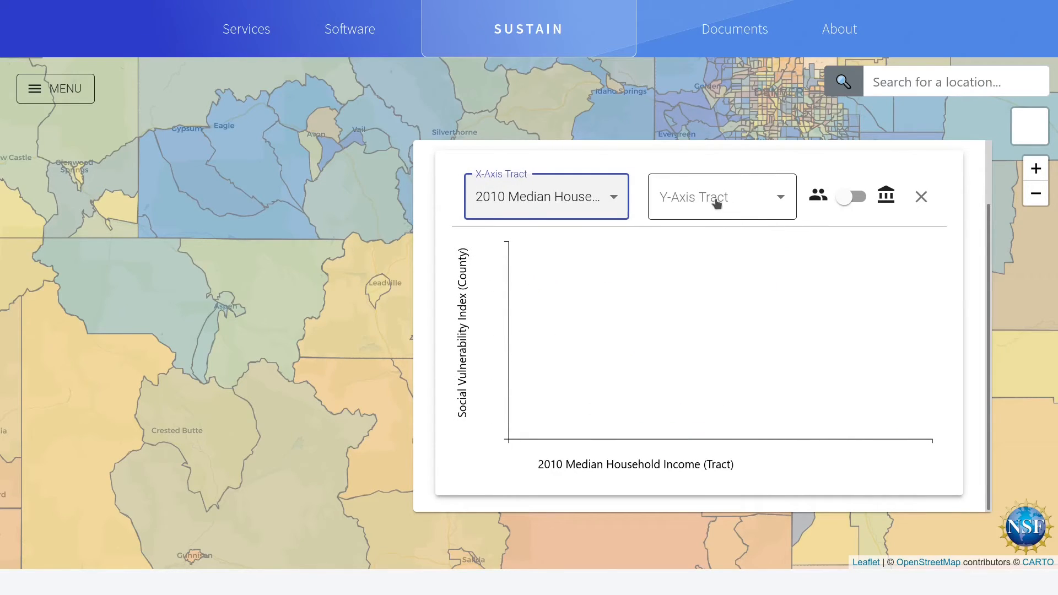
{"action": "left_click", "coordinate": [716, 203]}
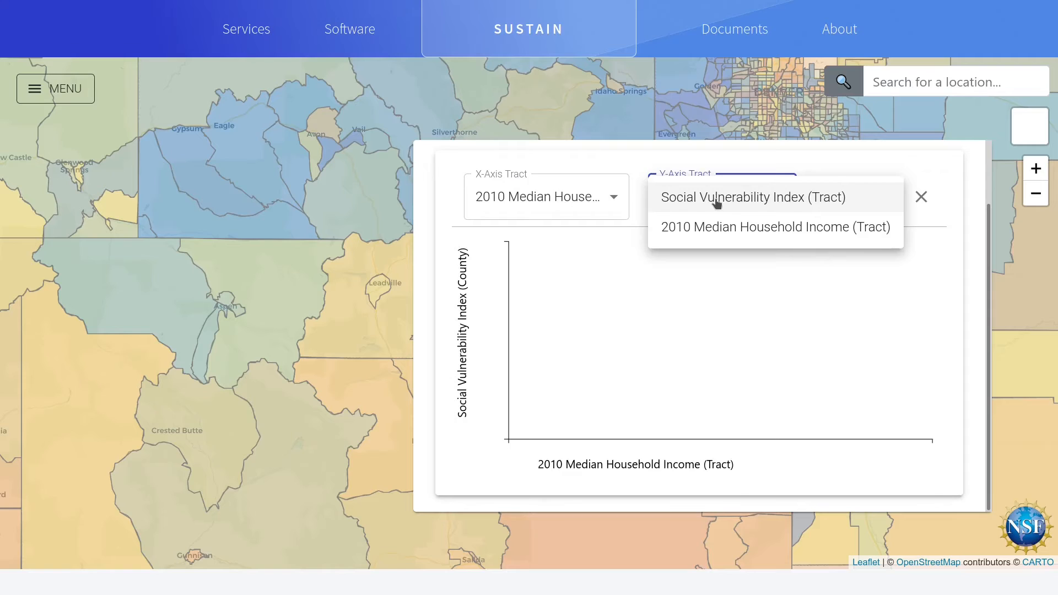
{"action": "left_click", "coordinate": [759, 199]}
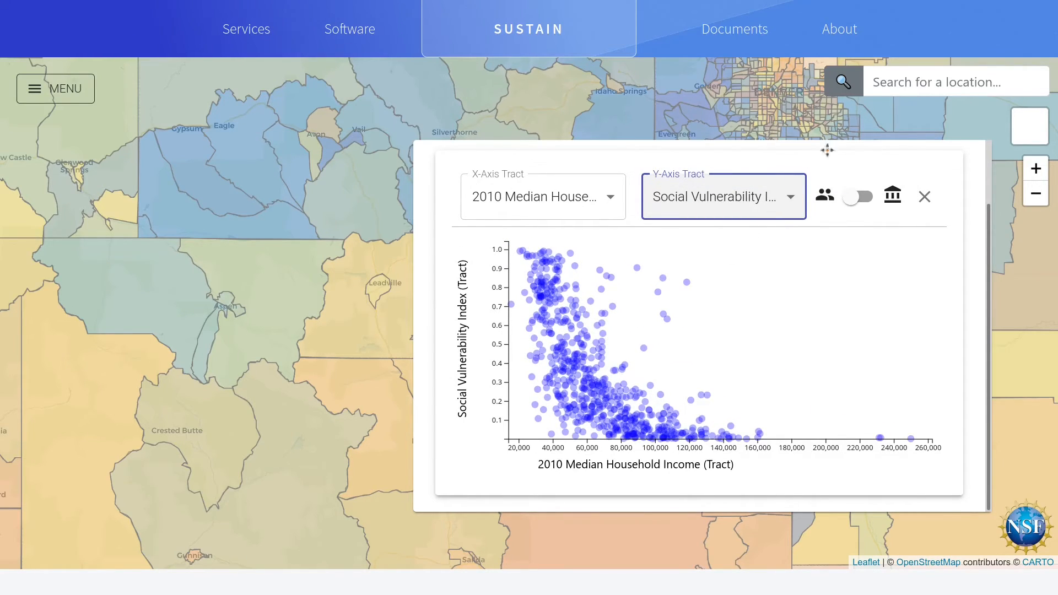
Examine how the tract-level scatterplot changes as the map focuses on the Denver area
{"action": "left_click_drag", "start_coordinate": [611, 120], "coordinate": [249, 302]}
{"action": "scroll", "coordinate": [366, 280], "scroll_direction": "up", "scroll_amount": 1}
{"action": "left_click_drag", "start_coordinate": [357, 341], "coordinate": [304, 315]}
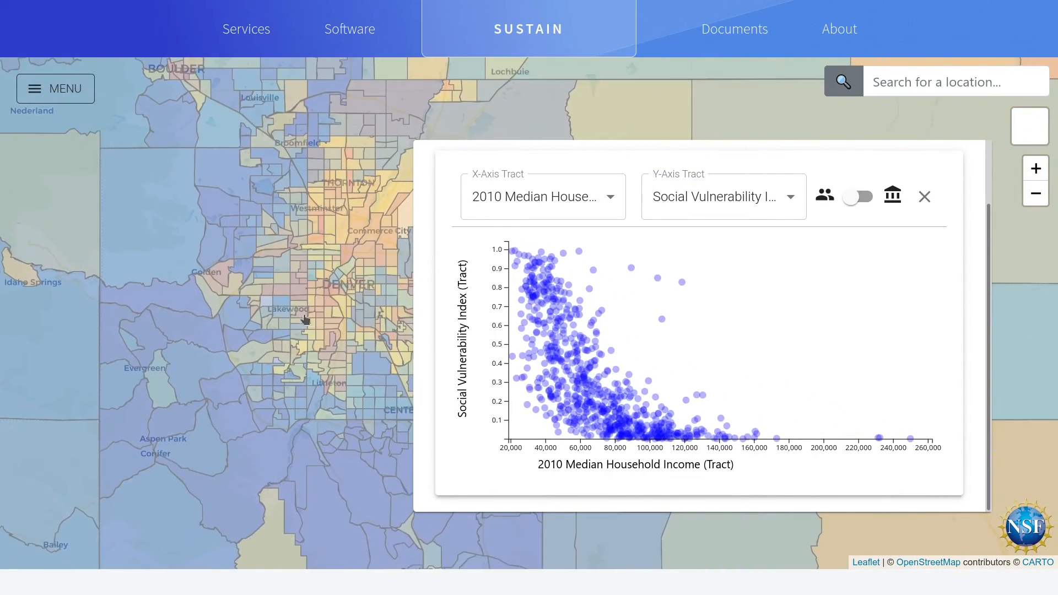
{"action": "scroll", "coordinate": [374, 339], "scroll_direction": "up", "scroll_amount": 1}
{"action": "left_click_drag", "start_coordinate": [373, 338], "coordinate": [300, 357]}
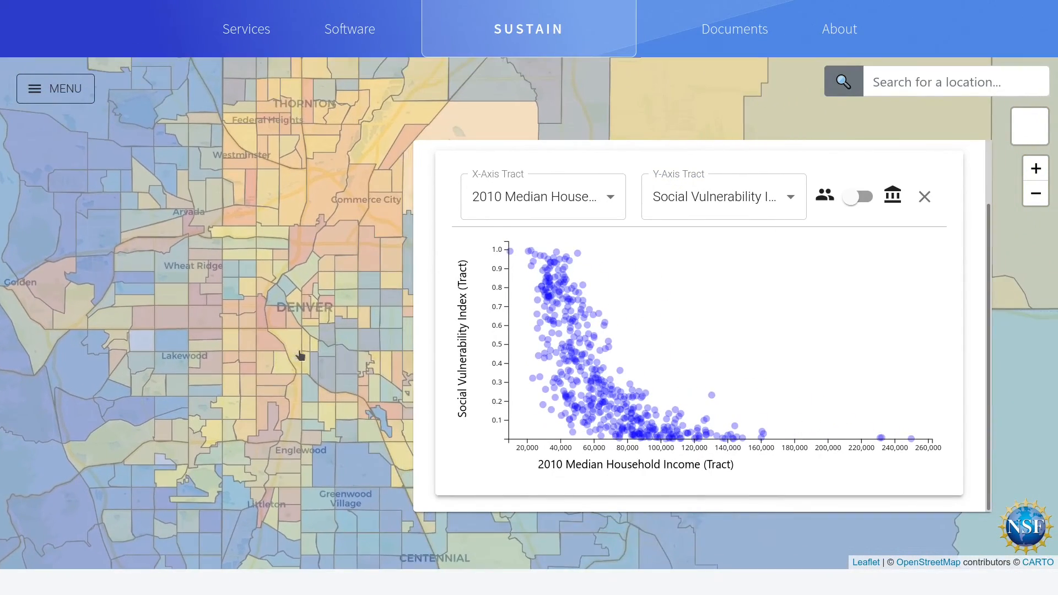
{"action": "left_click_drag", "start_coordinate": [264, 260], "coordinate": [295, 318]}
{"action": "scroll", "coordinate": [348, 345], "scroll_direction": "up", "scroll_amount": 1}
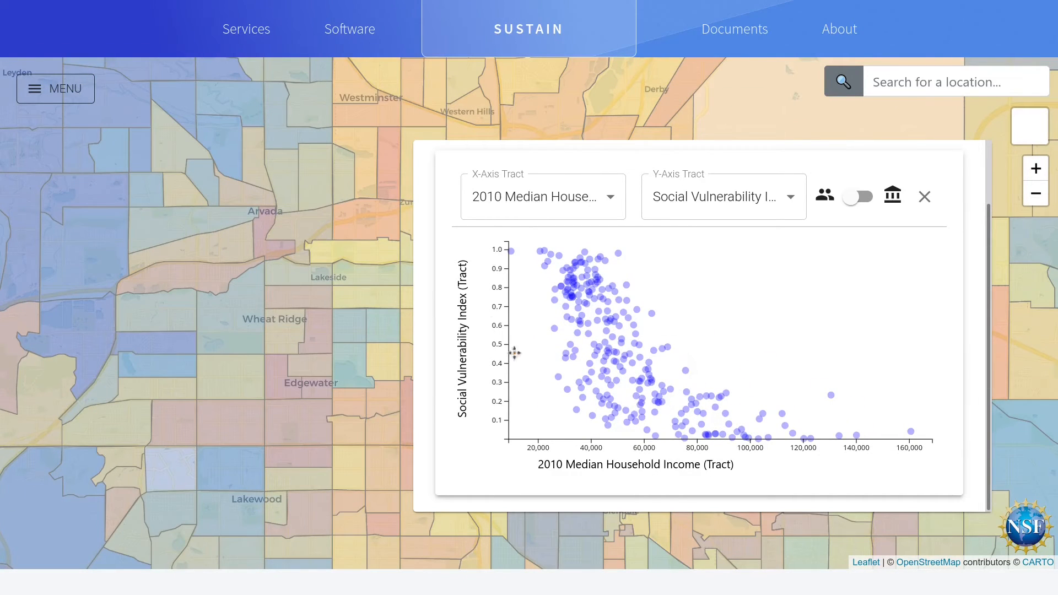
{"action": "left_click_drag", "start_coordinate": [1042, 361], "coordinate": [788, 344]}
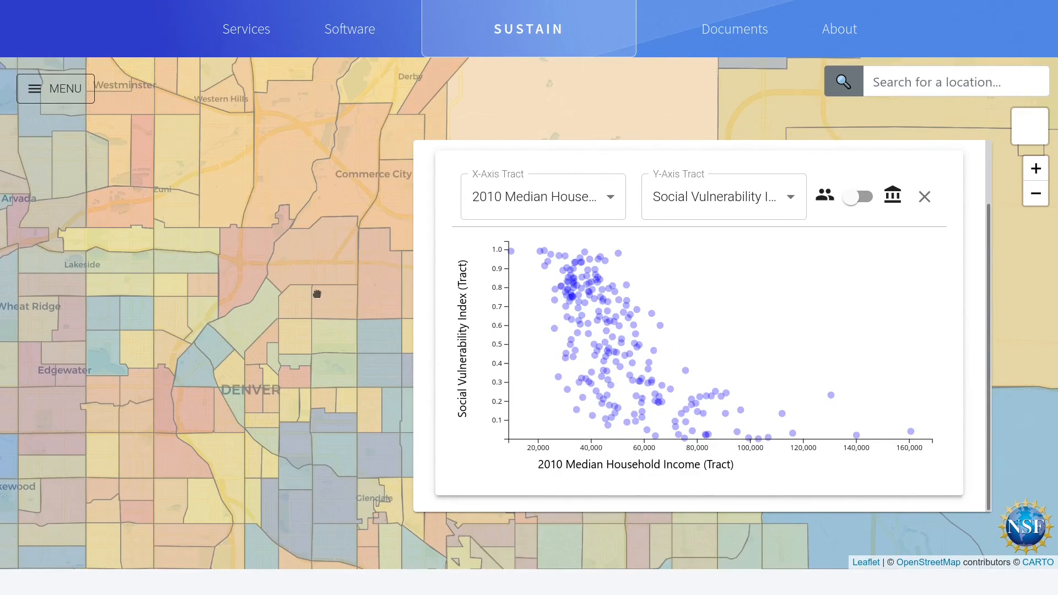
{"action": "left_click_drag", "start_coordinate": [317, 294], "coordinate": [179, 349]}
{"action": "left_click_drag", "start_coordinate": [253, 396], "coordinate": [300, 331]}
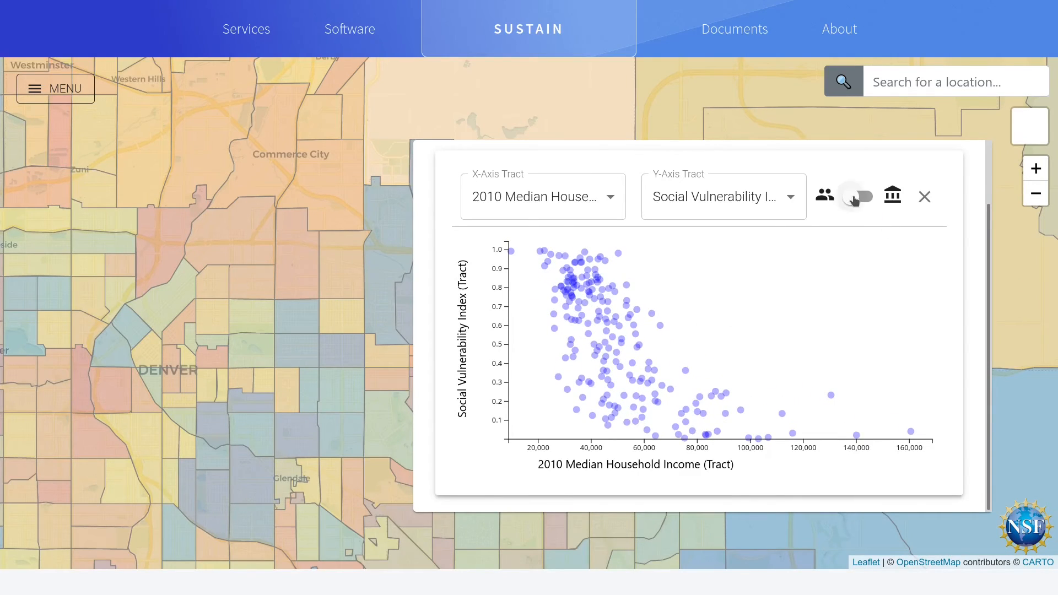
Switch the scatterplot to county level with 2010 Median Household Income on X and Social Vulnerability Index on Y, and close that chart
{"action": "left_click", "coordinate": [855, 198]}
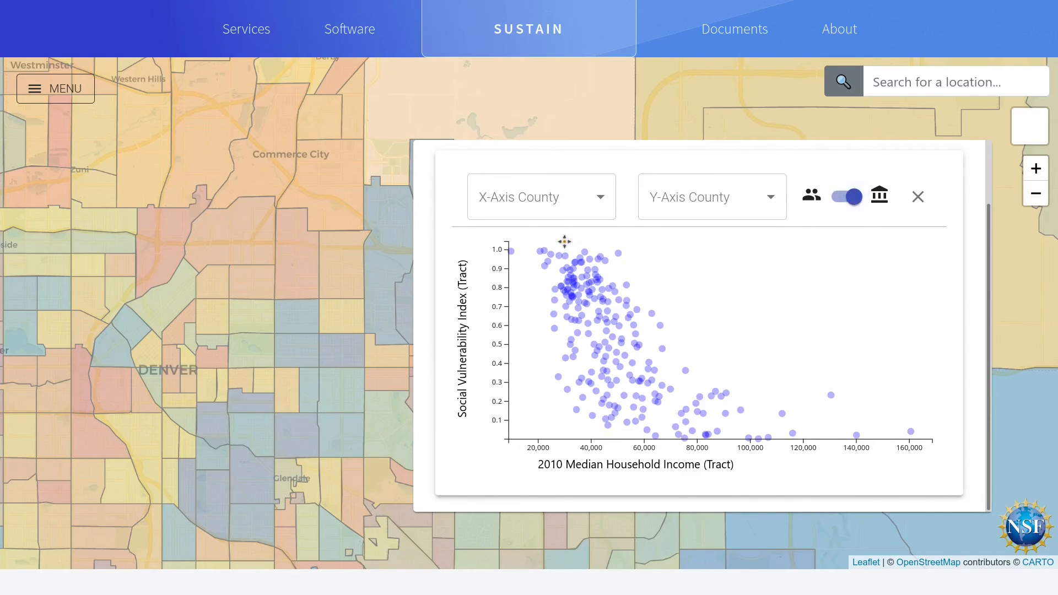
{"action": "left_click", "coordinate": [538, 205]}
{"action": "left_click", "coordinate": [537, 230]}
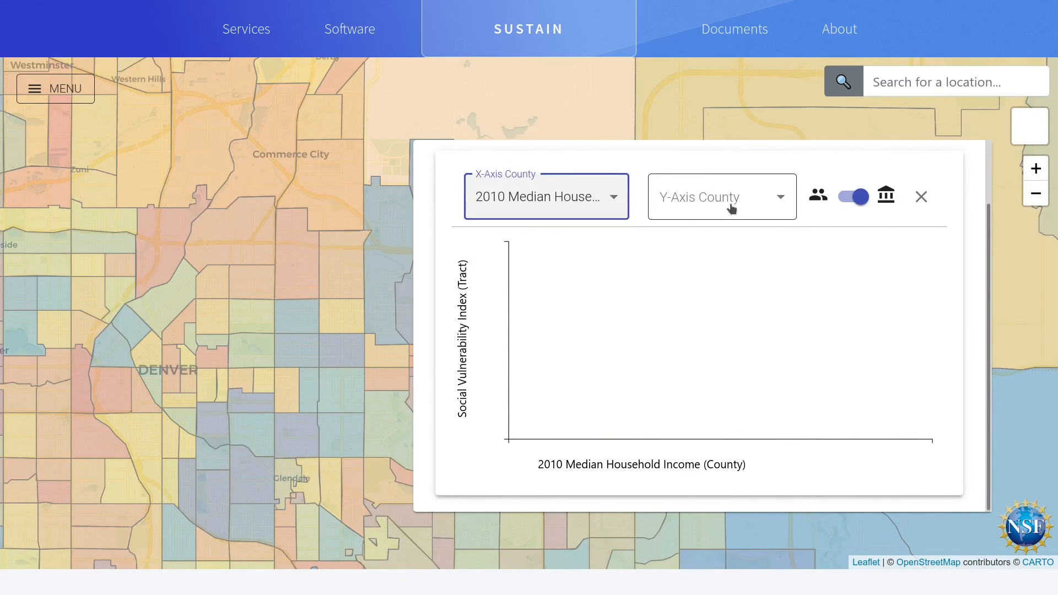
{"action": "left_click", "coordinate": [732, 204]}
{"action": "left_click", "coordinate": [732, 199]}
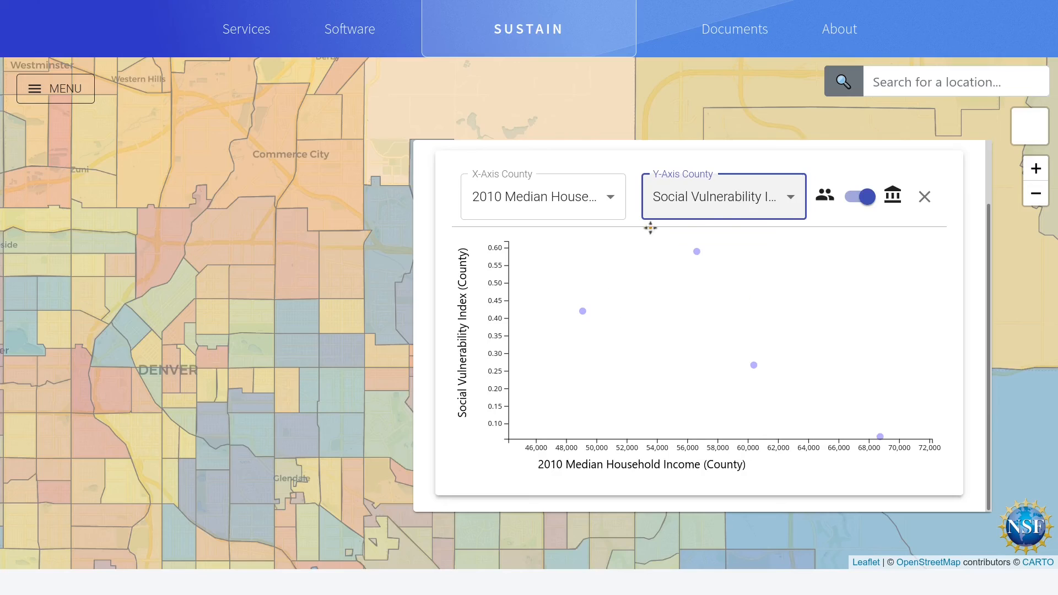
{"action": "left_click", "coordinate": [921, 197]}
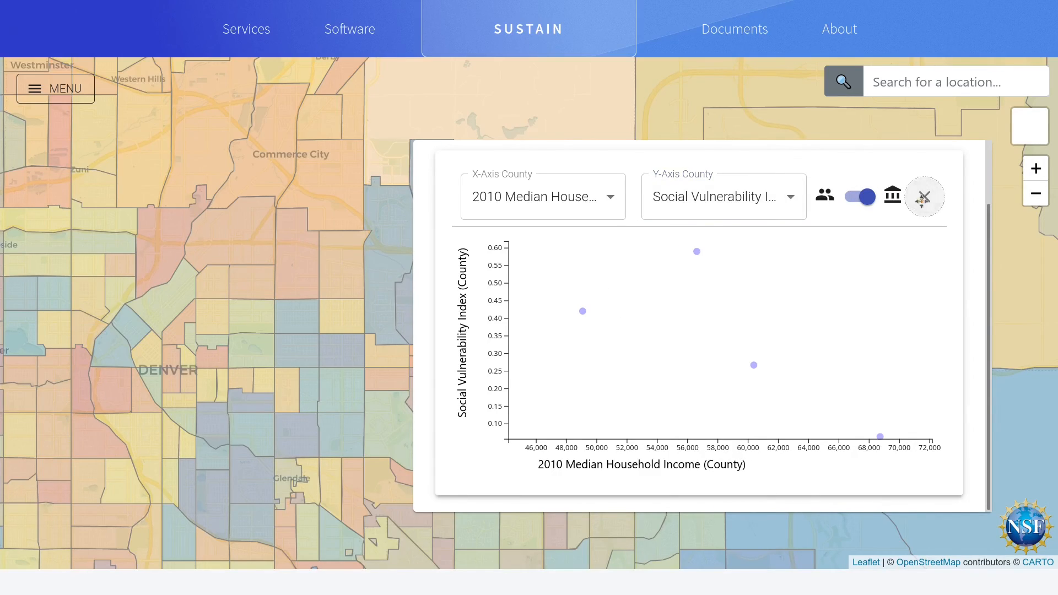